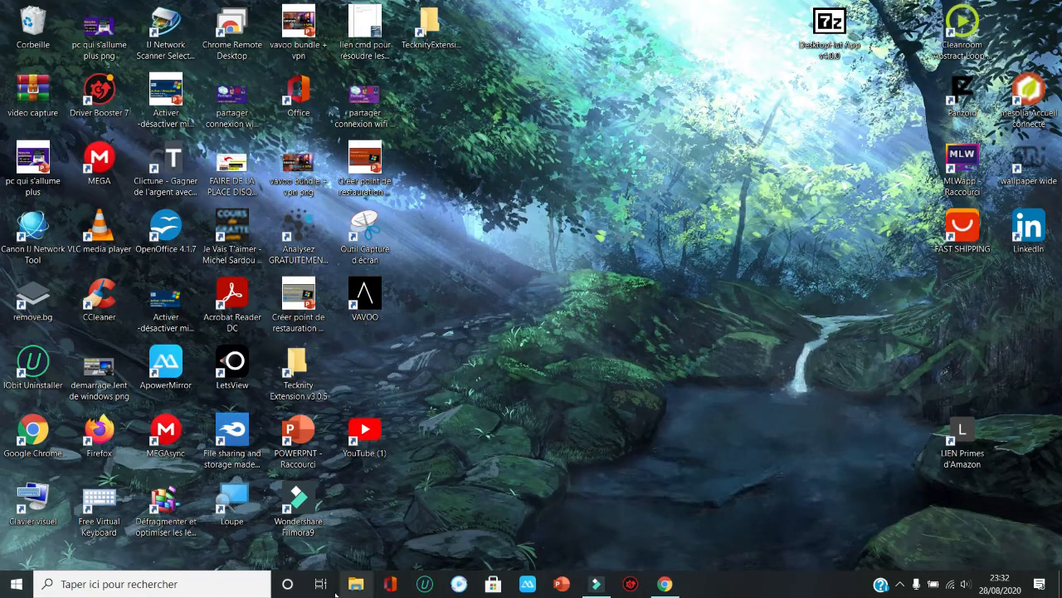
# Open the Windows storage settings (Stockage) and go to the page for changing where new content is saved.
pyautogui.click(240, 581)
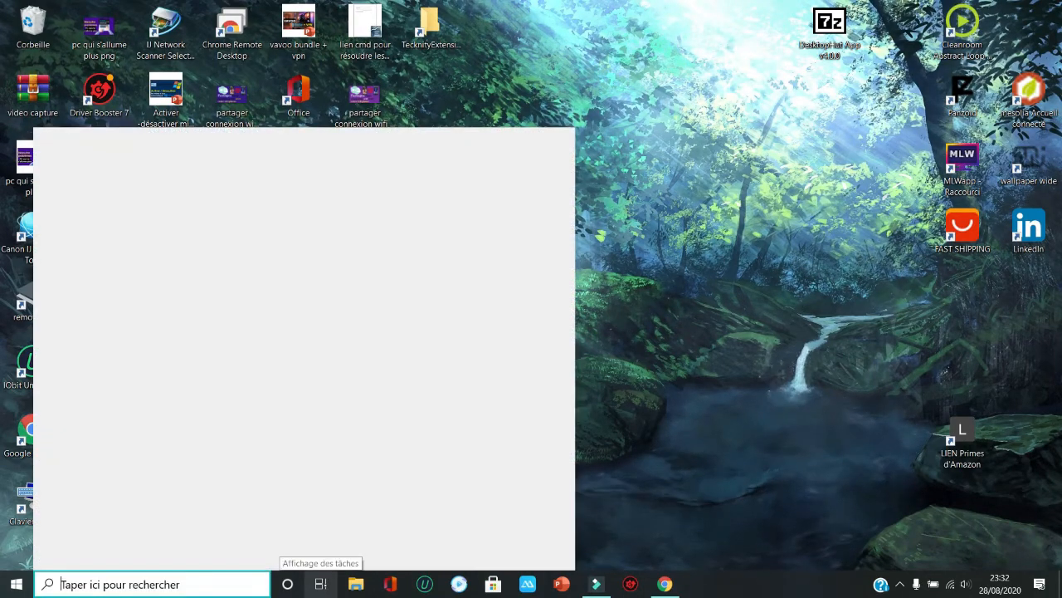
pyautogui.write('para')
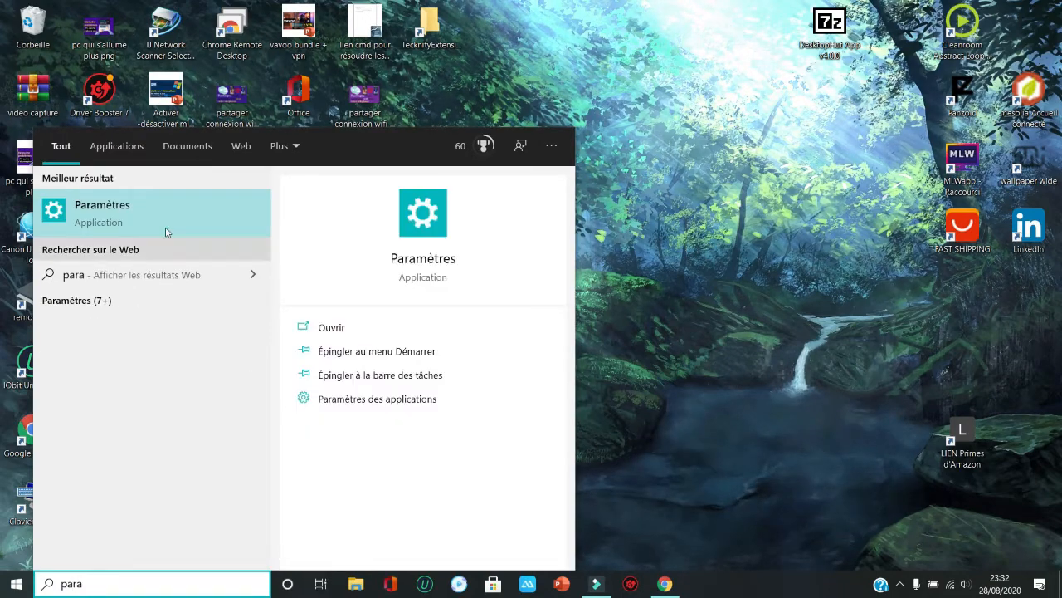
pyautogui.click(360, 339)
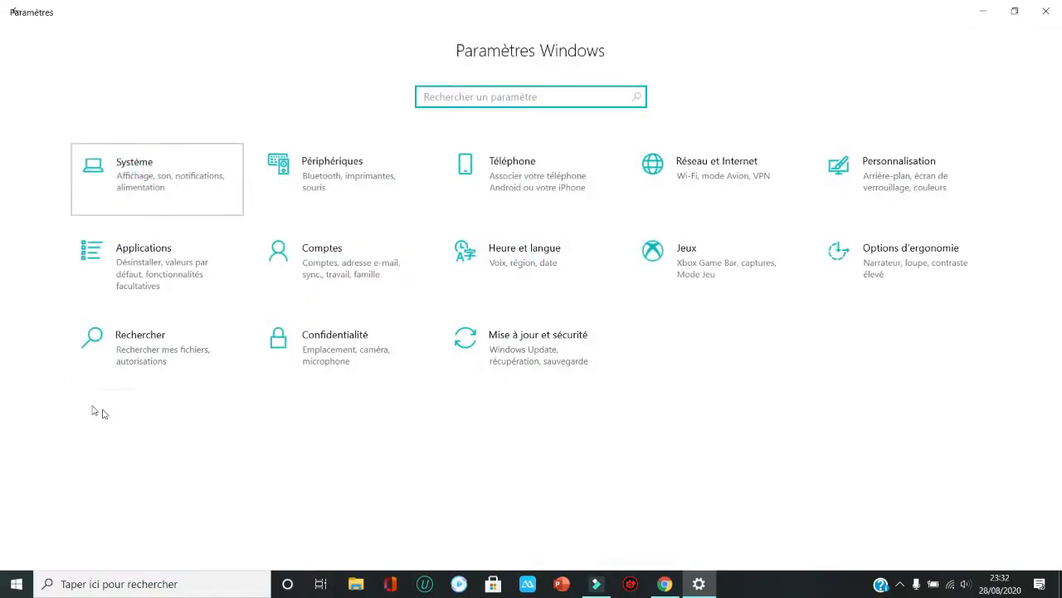
pyautogui.press('Return')
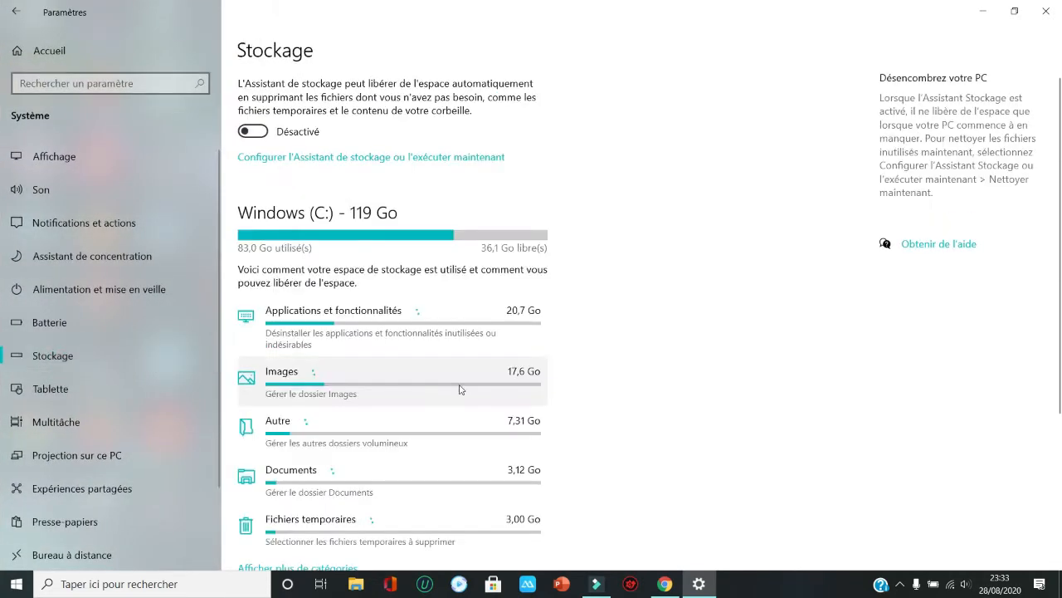
pyautogui.scroll(-3, 459, 389)
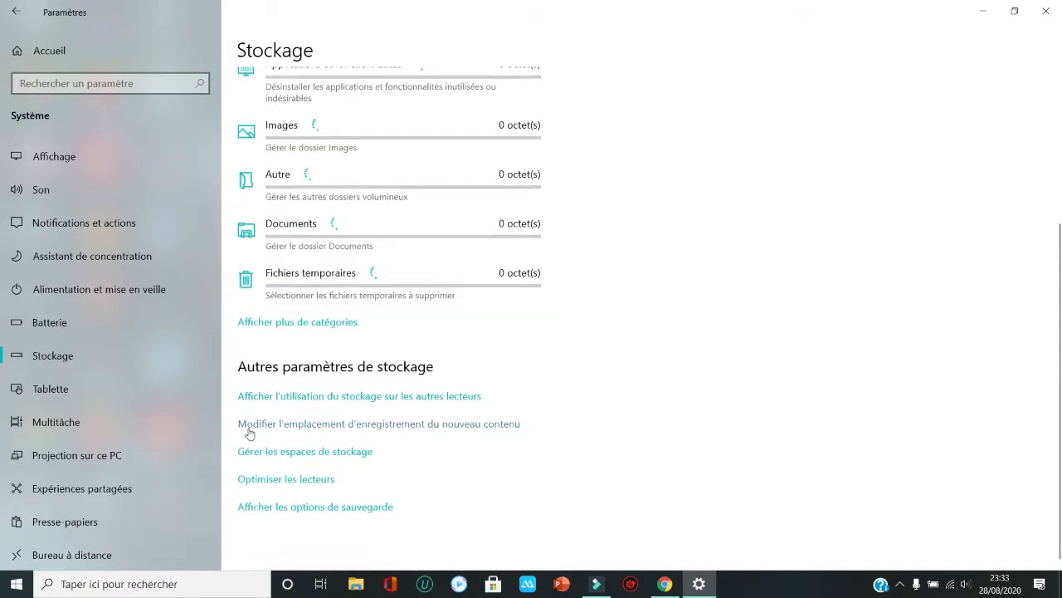
pyautogui.click(534, 423)
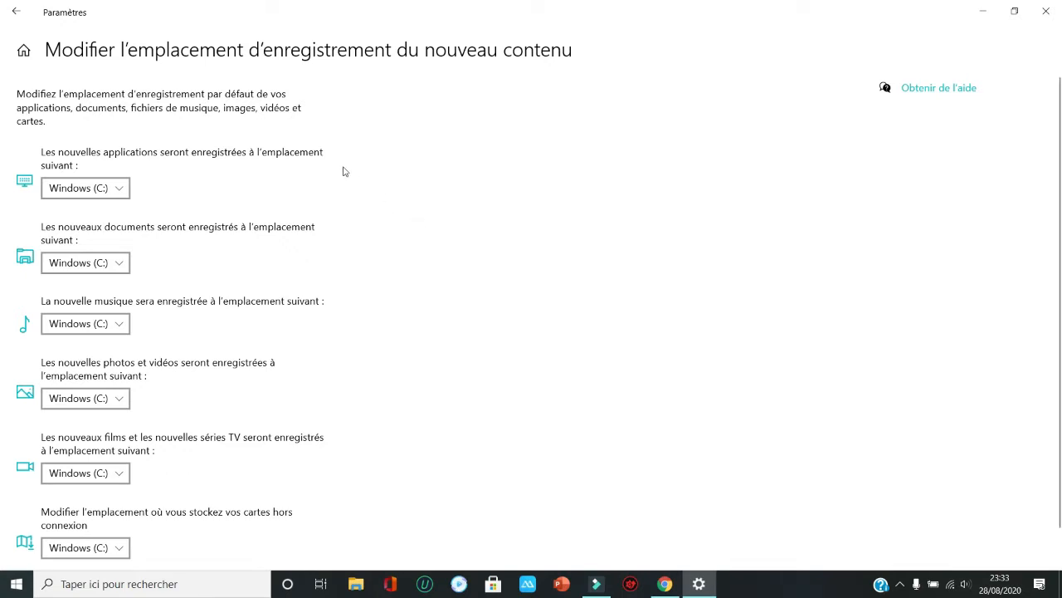
# View the drives offered as save locations for new applications and new documents, without changing either one.
pyautogui.click(123, 193)
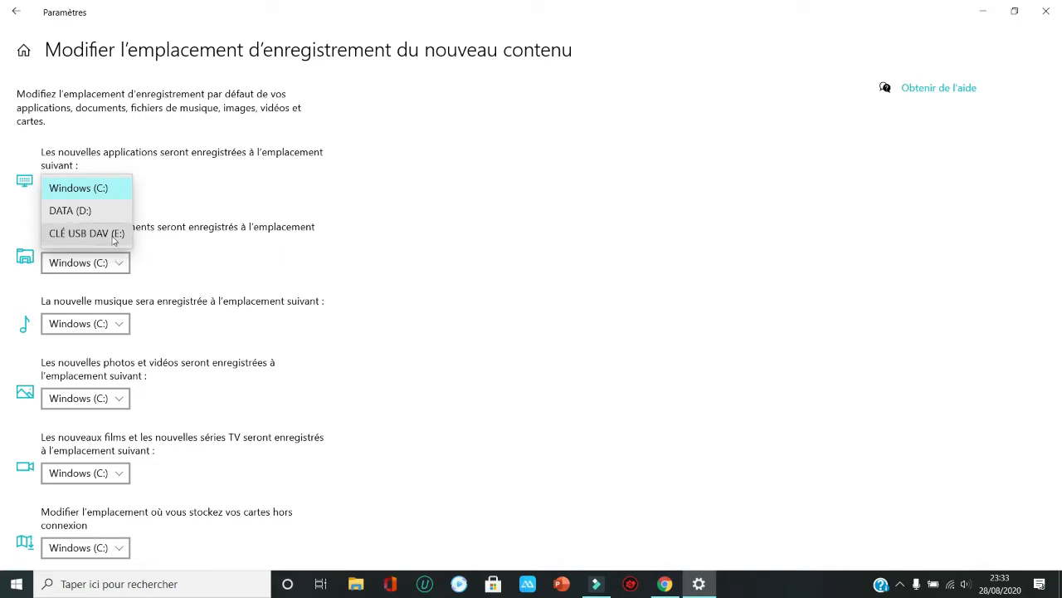
pyautogui.click(401, 217)
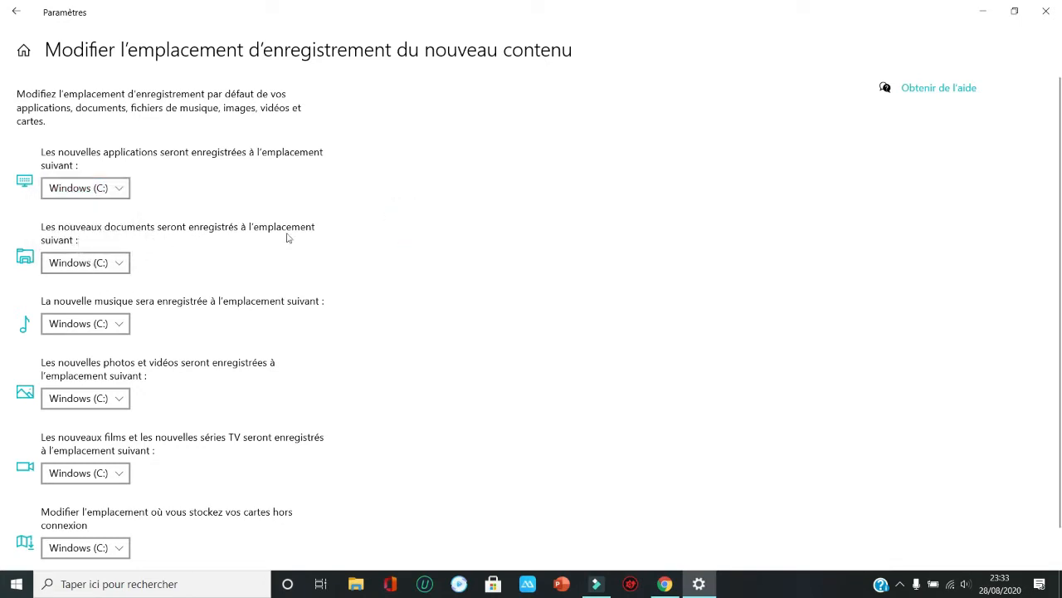
pyautogui.click(117, 264)
pyautogui.click(179, 252)
# Set the save location for new photos and videos to DATA (D:) and apply it.
pyautogui.click(117, 401)
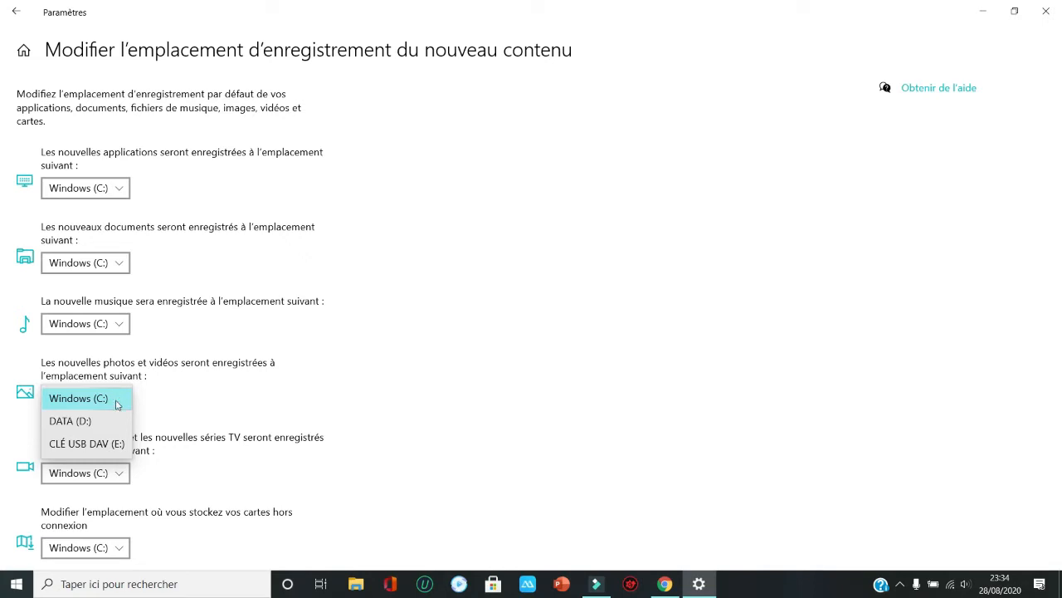
pyautogui.click(70, 420)
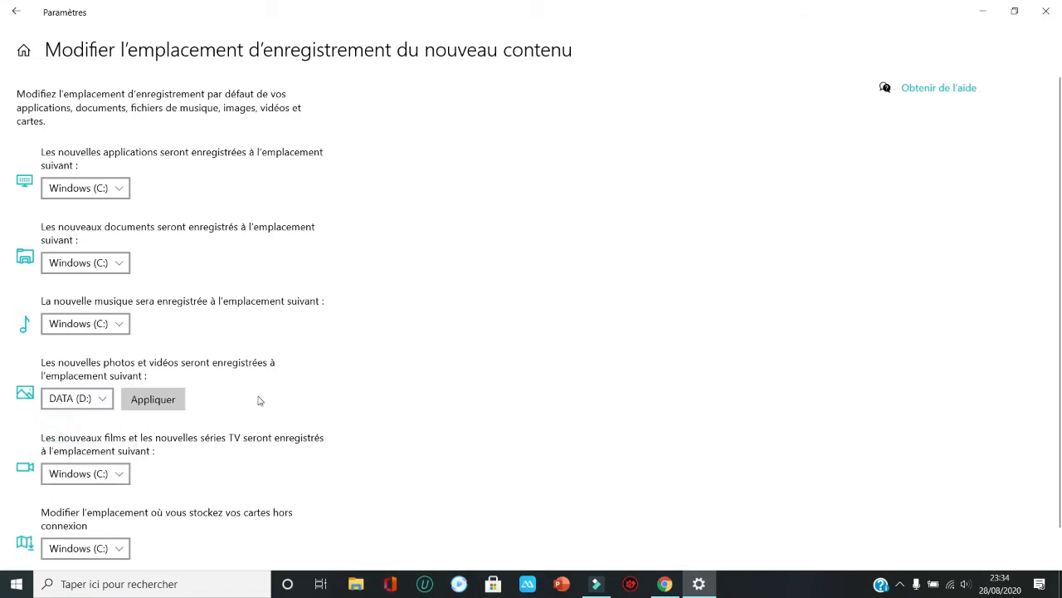
pyautogui.click(169, 401)
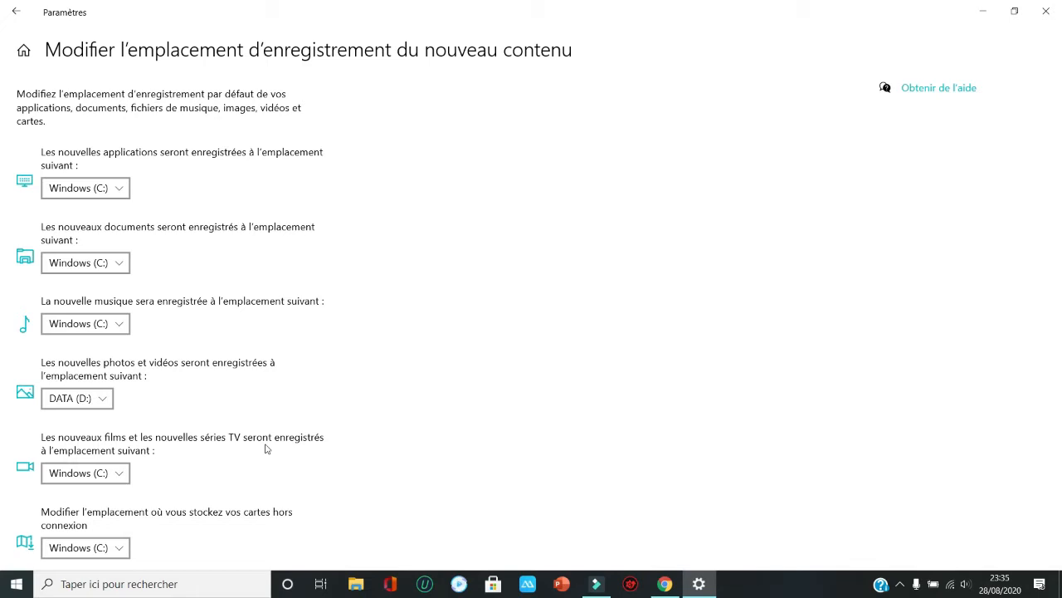
# View the drives offered as save locations for new films and TV series and for offline maps.
pyautogui.click(120, 473)
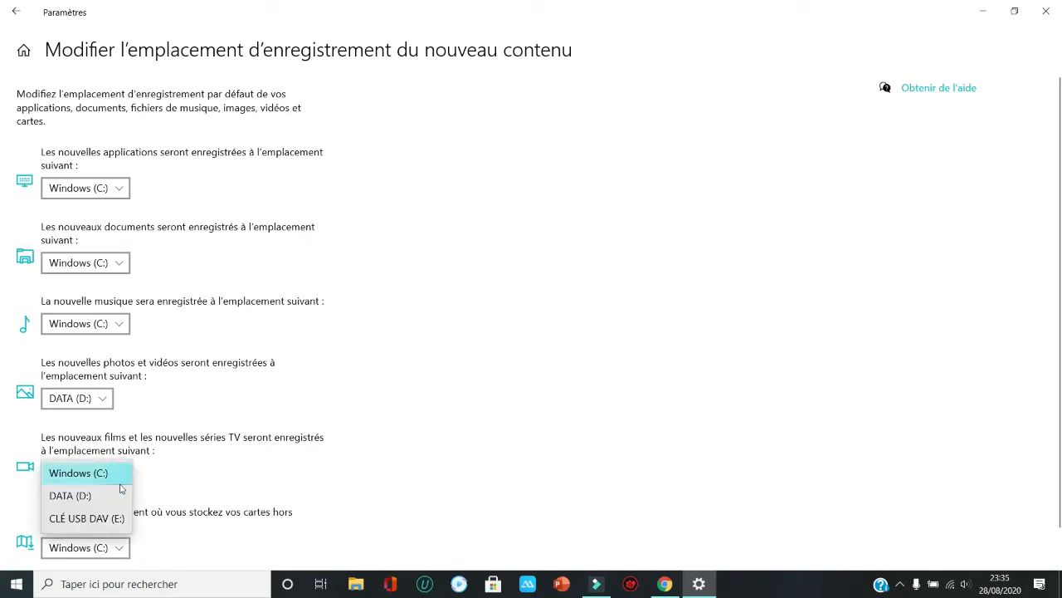
pyautogui.click(558, 452)
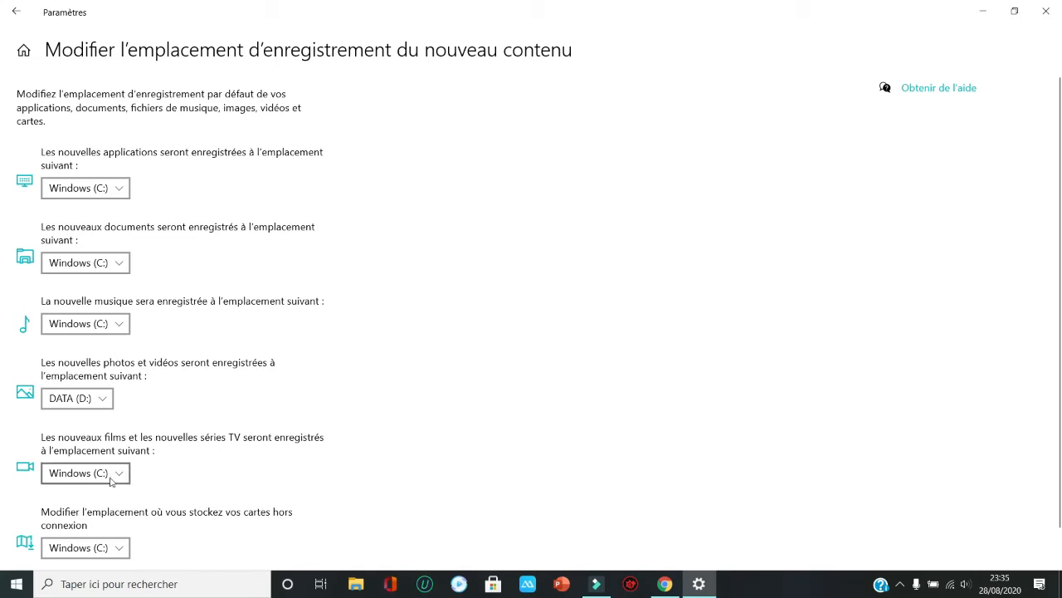
pyautogui.scroll(-1, 292, 473)
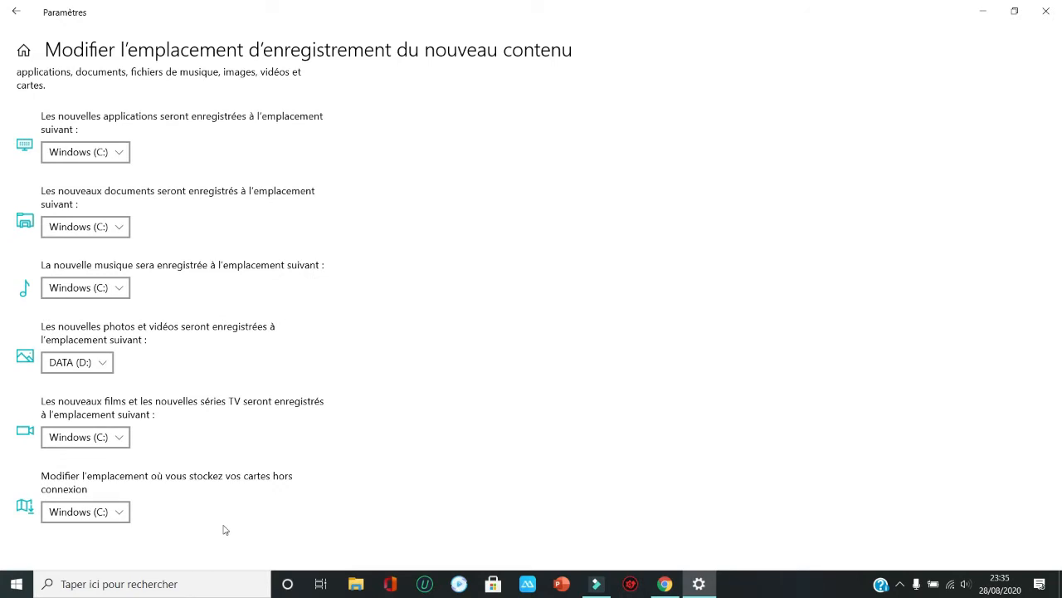
pyautogui.click(116, 512)
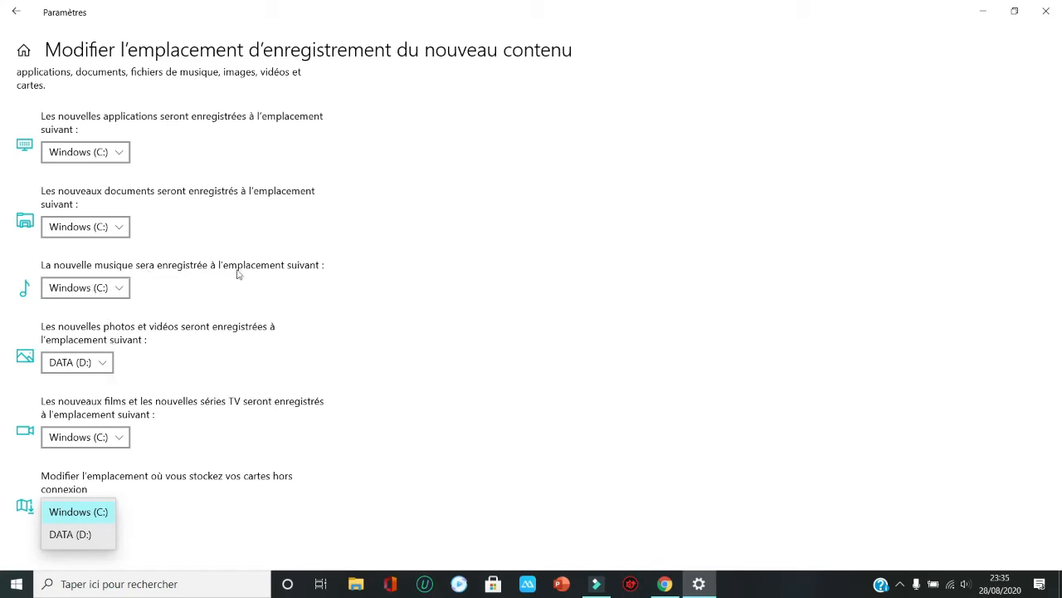
pyautogui.click(119, 296)
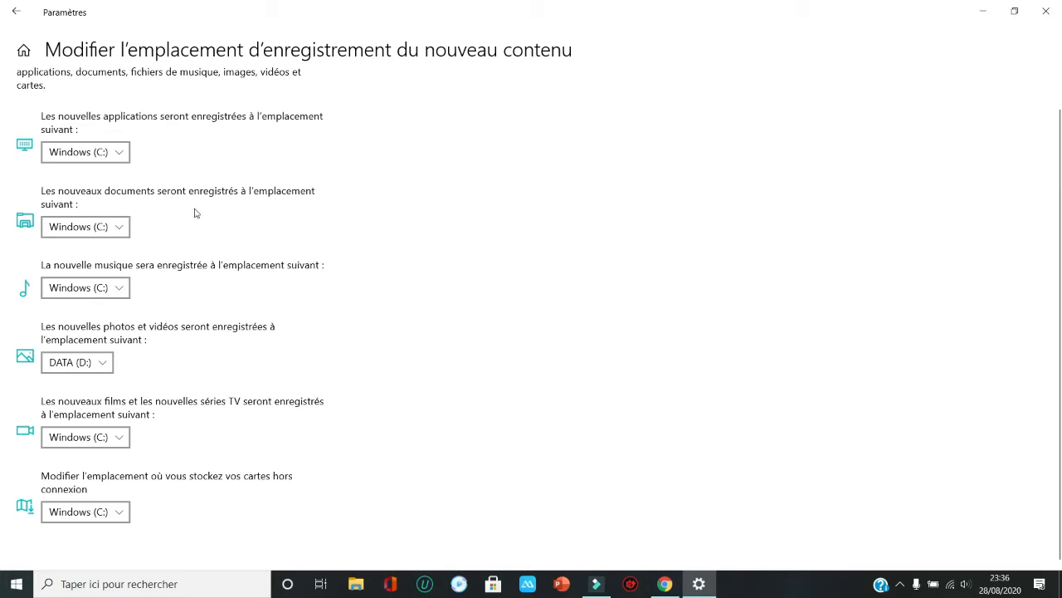
# Select DATA (D:) as the save location for new documents.
pyautogui.click(121, 227)
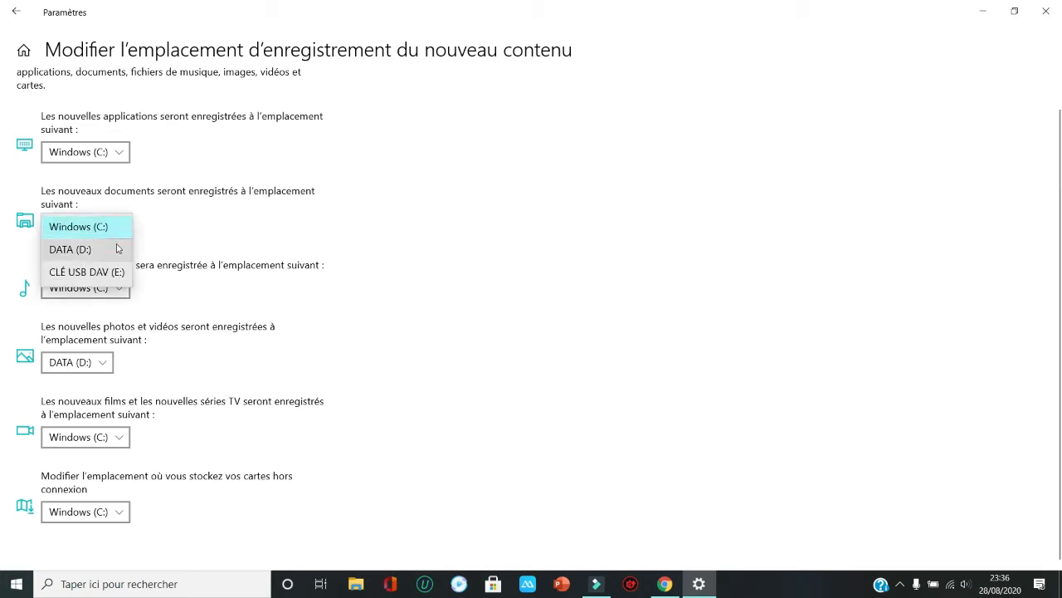
pyautogui.click(101, 252)
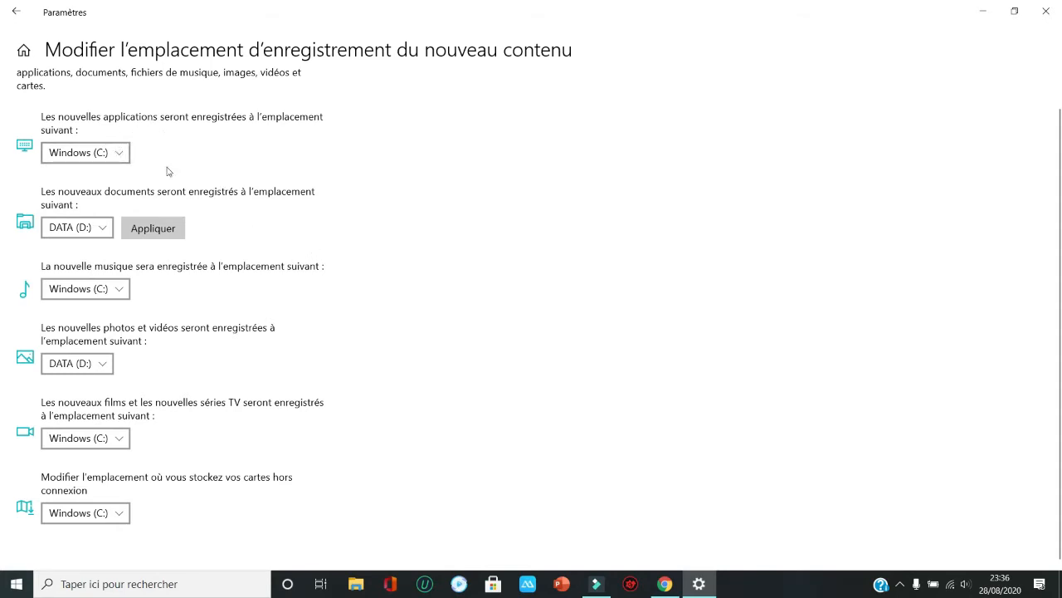
pyautogui.scroll(1, 170, 171)
pyautogui.scroll(-1, 173, 178)
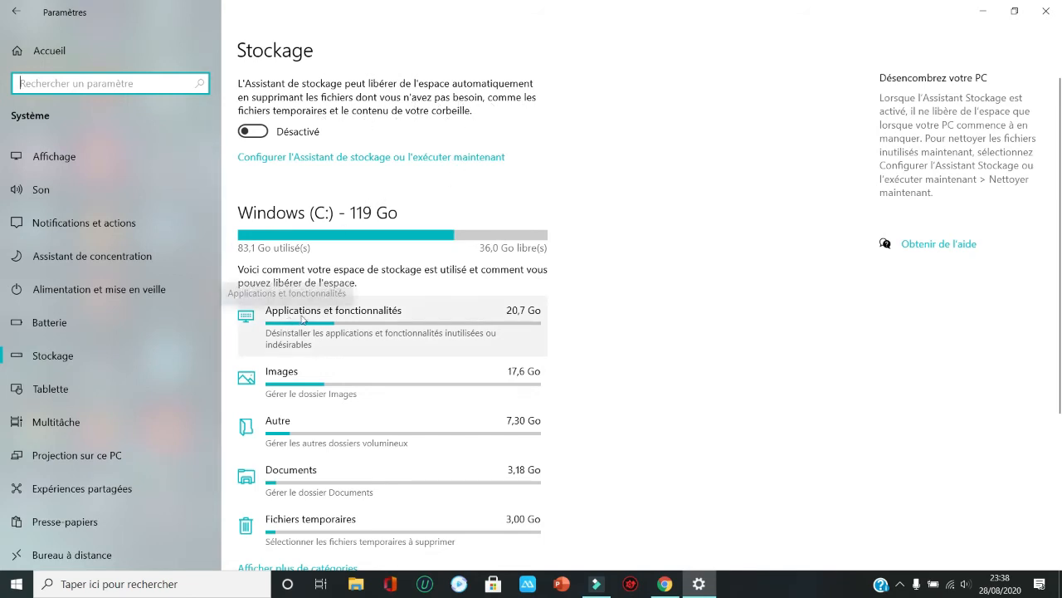
# Show all storage categories of the Windows (C:) drive and examine how much space each one uses.
pyautogui.scroll(-1, 371, 362)
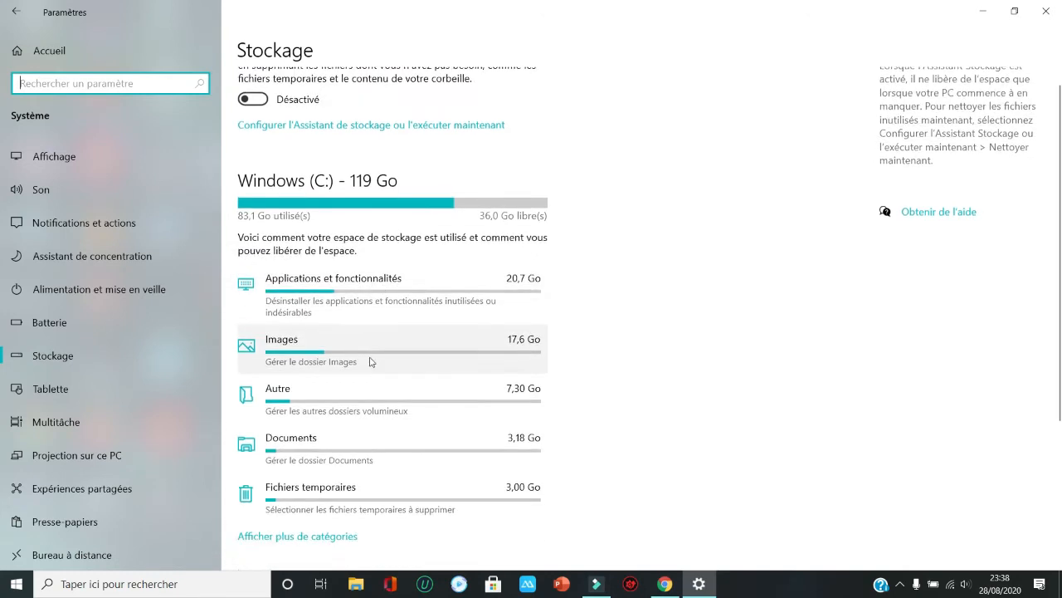
pyautogui.scroll(-2, 371, 362)
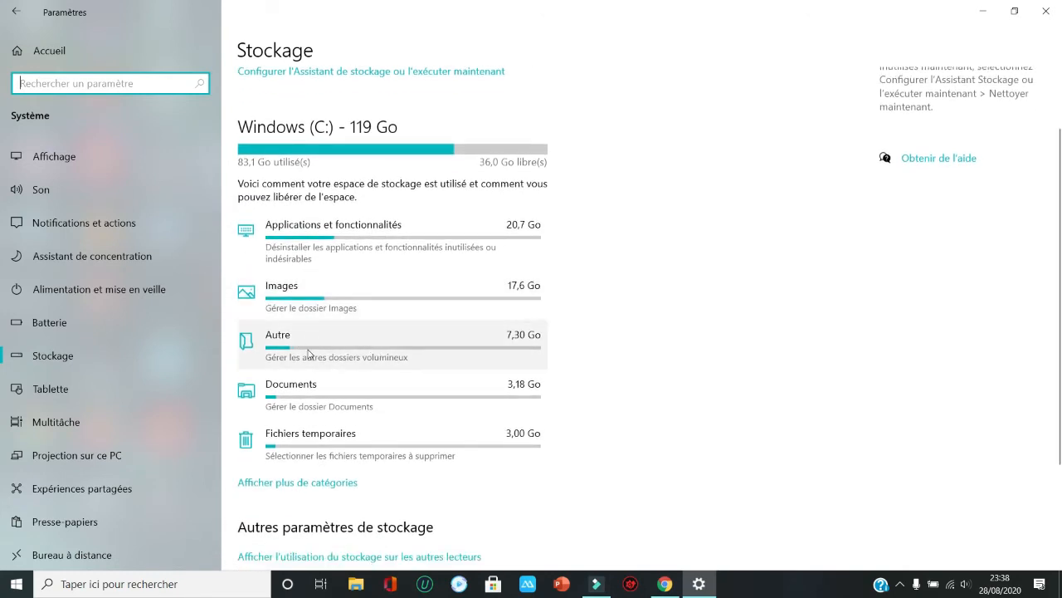
pyautogui.scroll(-2, 309, 354)
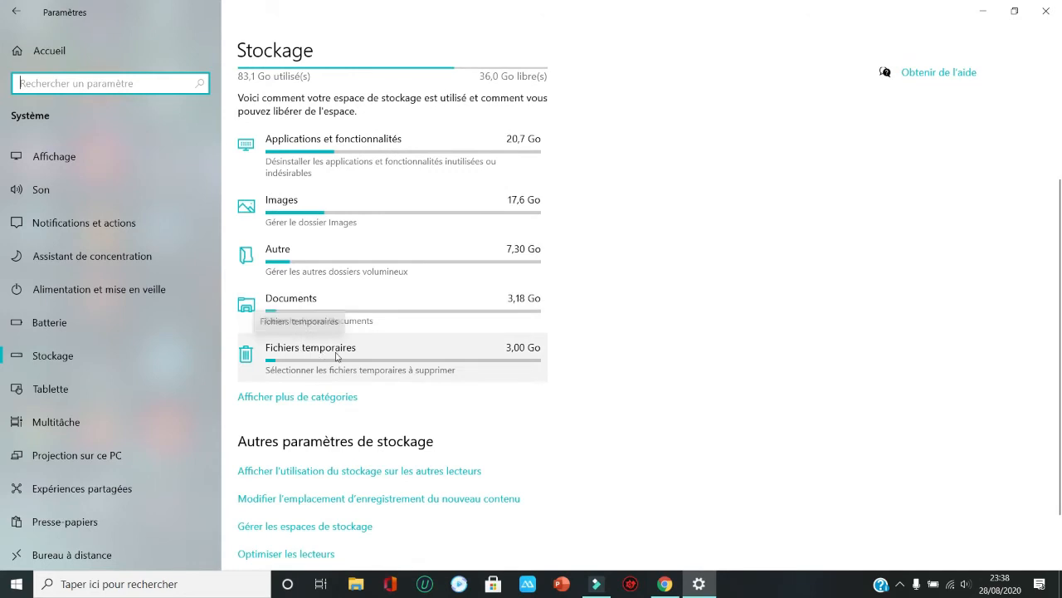
pyautogui.scroll(-2, 337, 355)
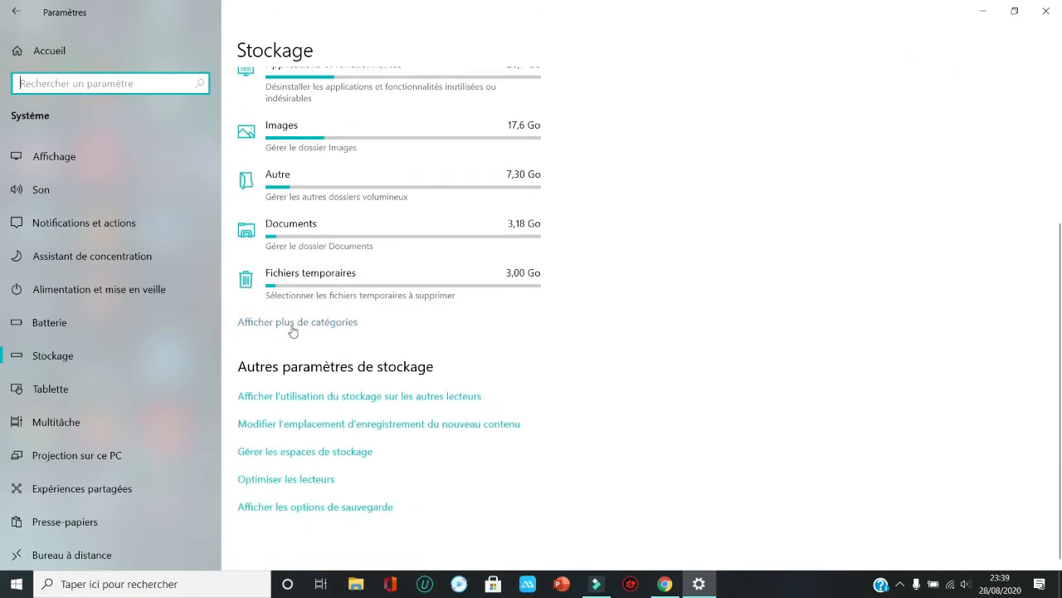
pyautogui.click(292, 331)
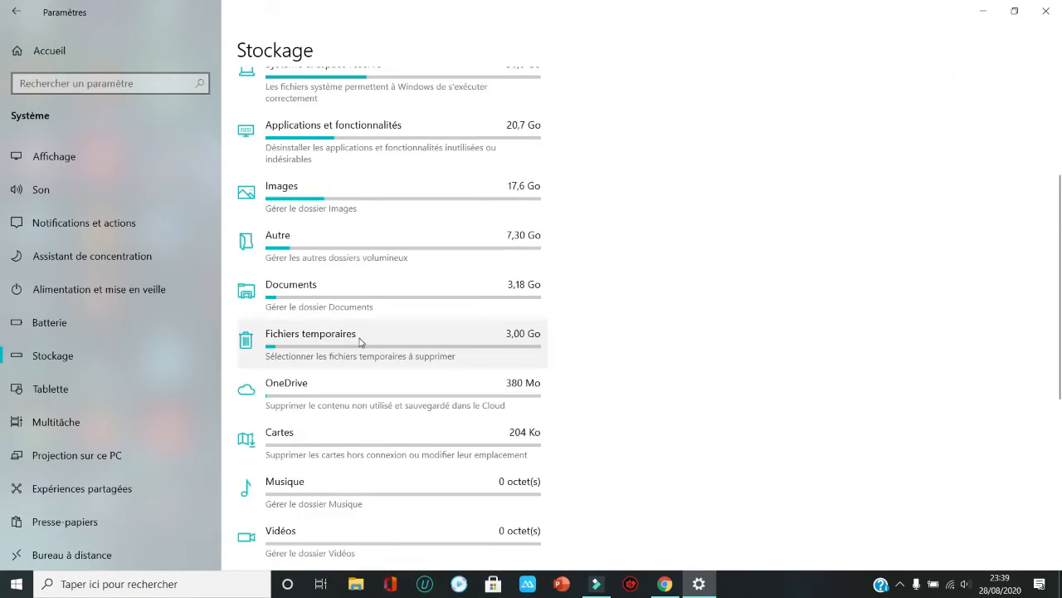
pyautogui.scroll(-1, 361, 343)
pyautogui.scroll(-1, 362, 343)
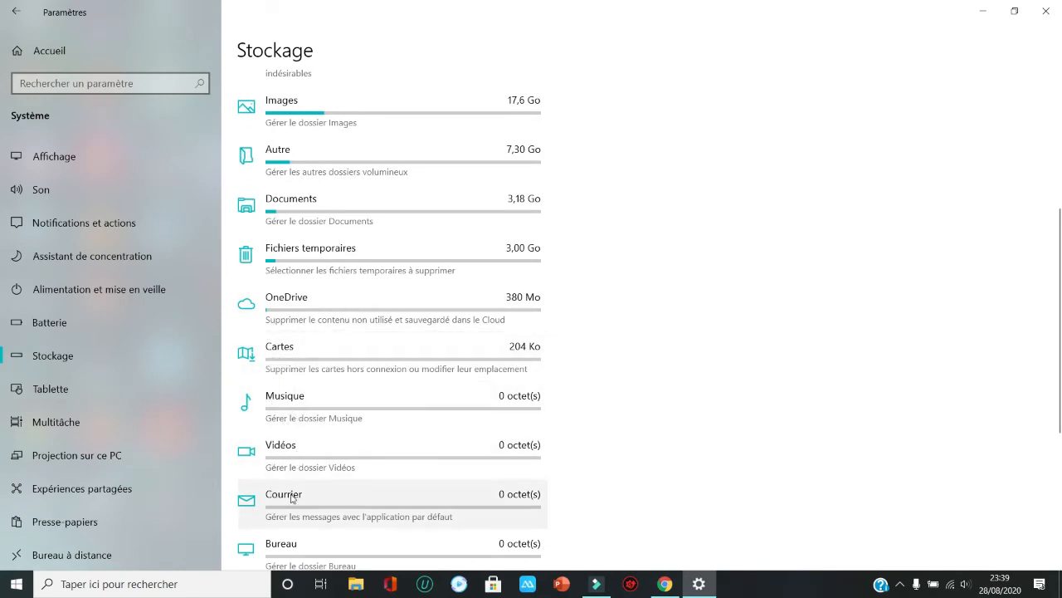
pyautogui.scroll(-2, 288, 498)
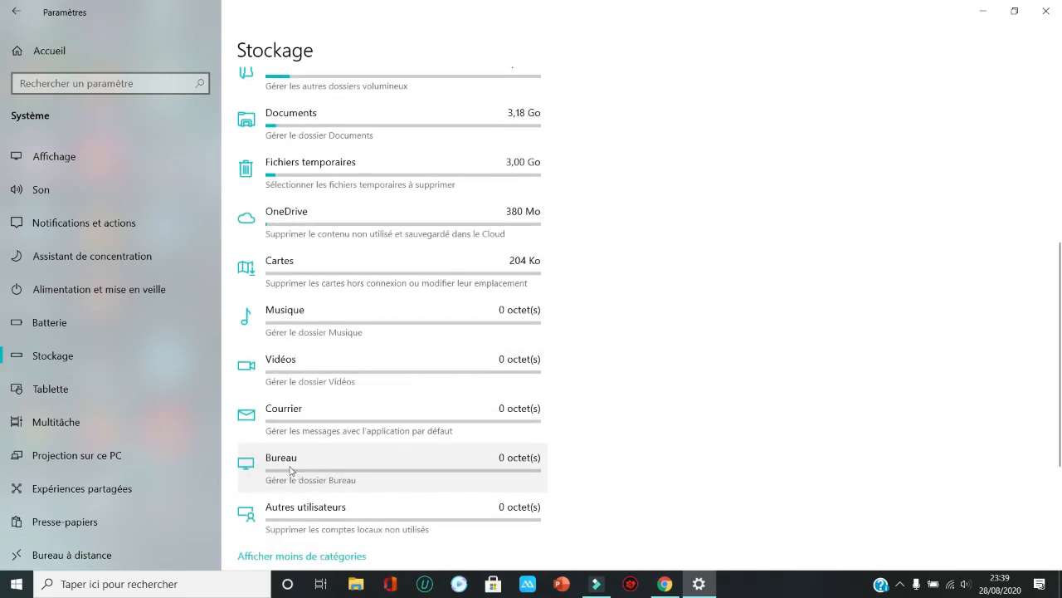
pyautogui.scroll(-2, 290, 470)
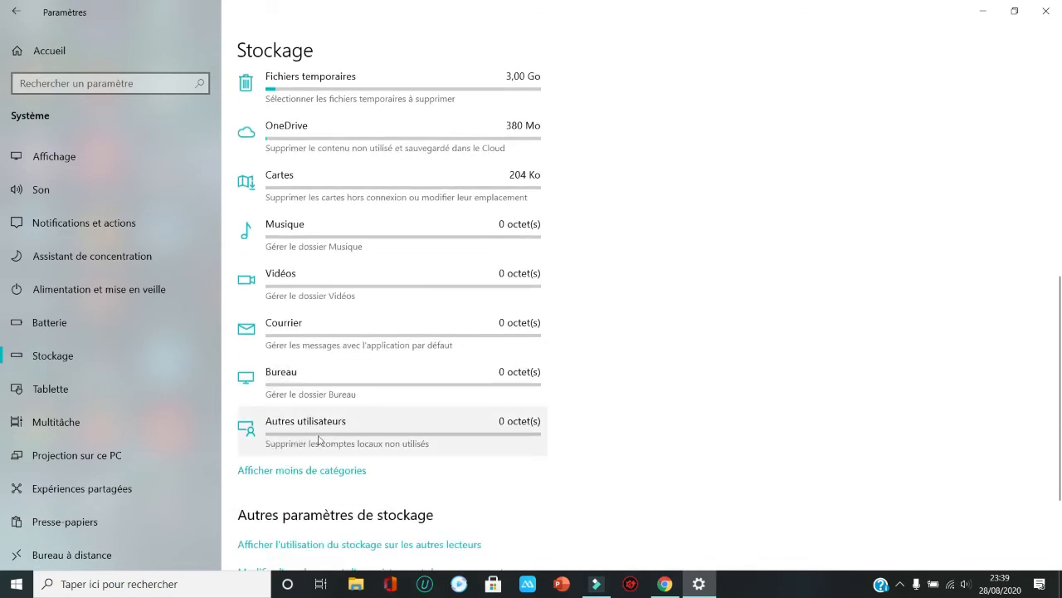
pyautogui.scroll(10, 389, 382)
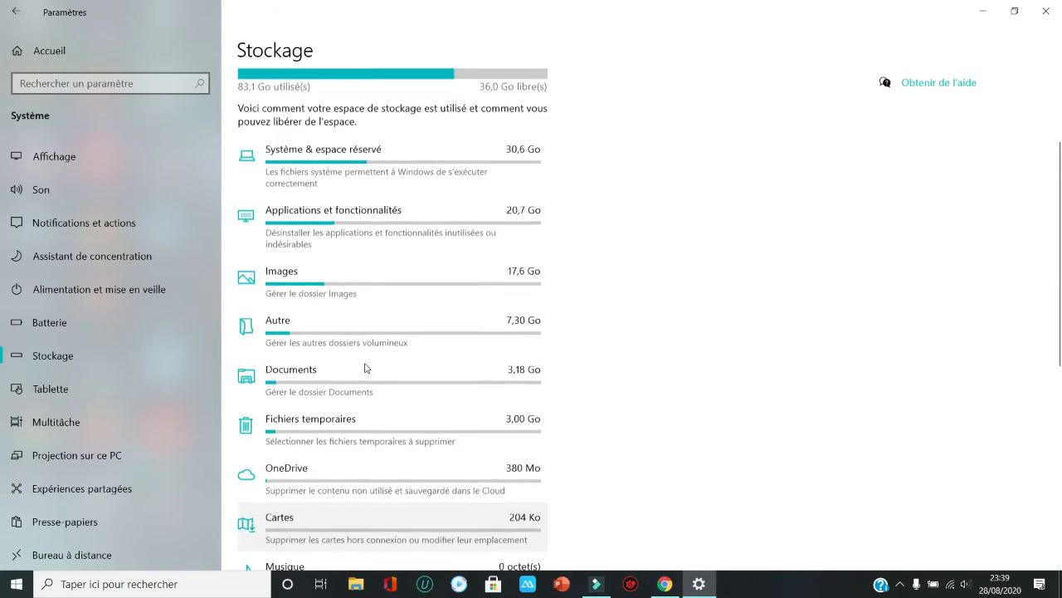
pyautogui.scroll(-2, 361, 317)
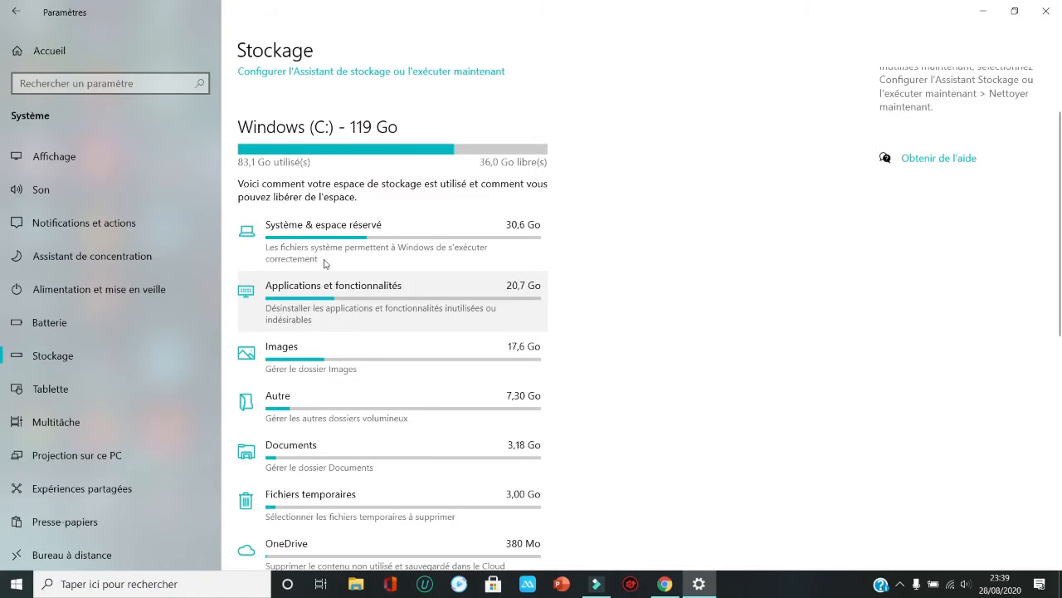
pyautogui.scroll(1, 332, 249)
pyautogui.scroll(1, 315, 237)
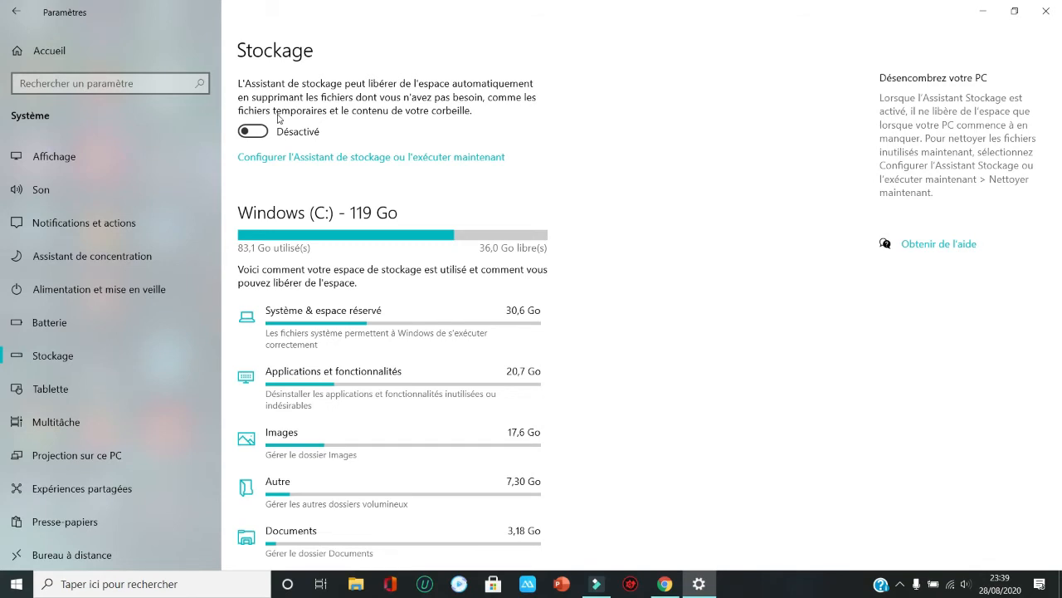
# Turn on the Assistant de stockage, open its configuration page and check the available run frequencies.
pyautogui.click(264, 131)
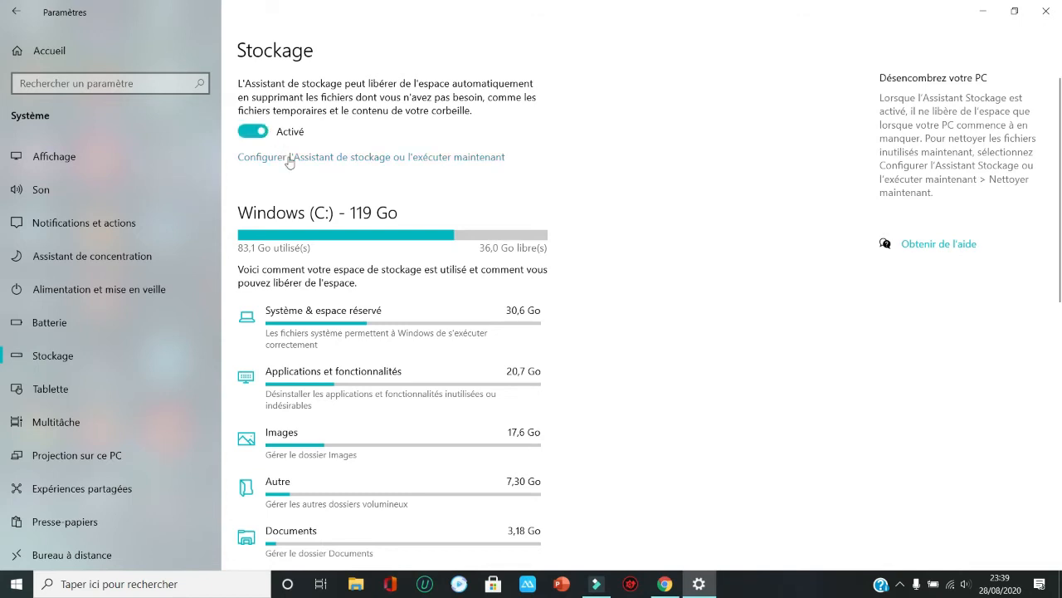
pyautogui.click(286, 156)
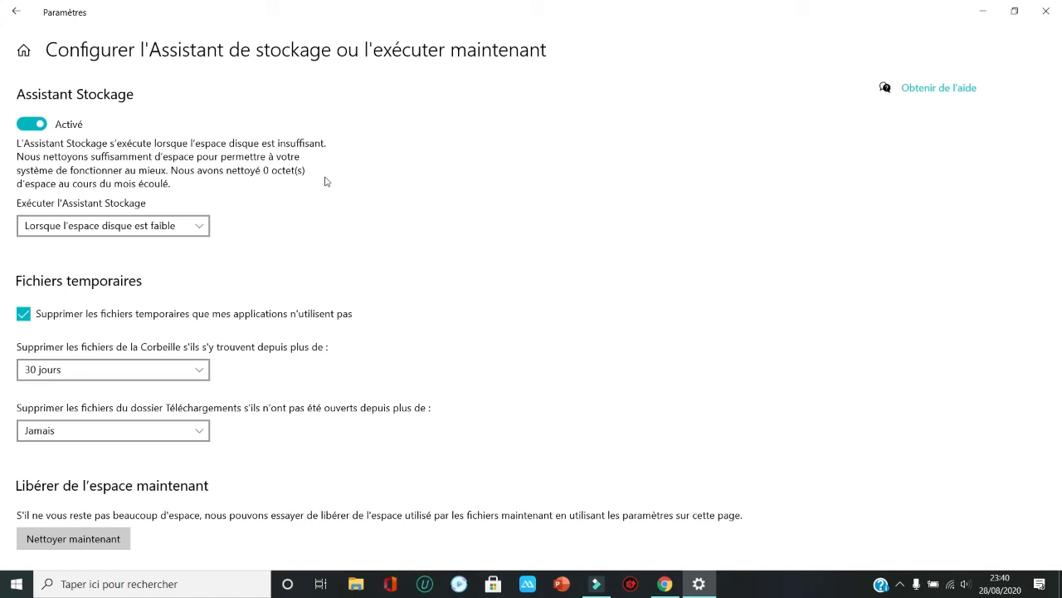
pyautogui.click(198, 235)
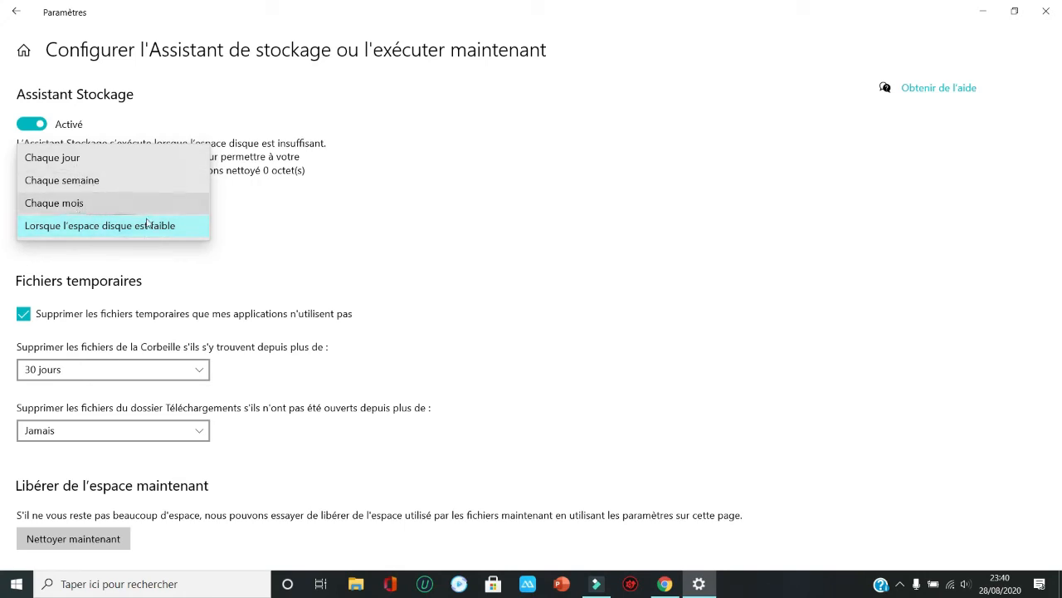
pyautogui.click(261, 242)
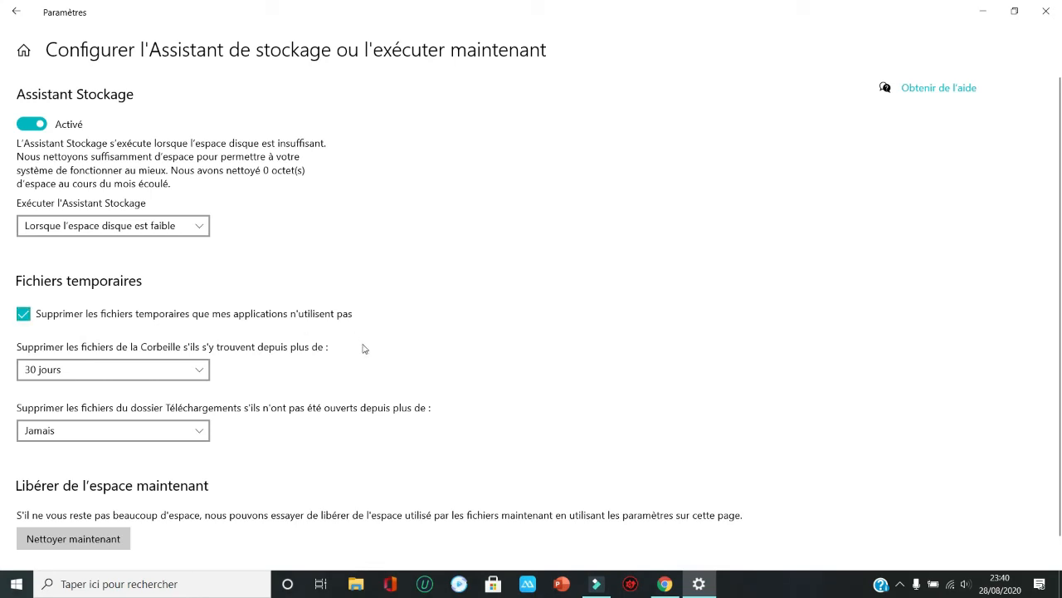
pyautogui.scroll(-1, 363, 349)
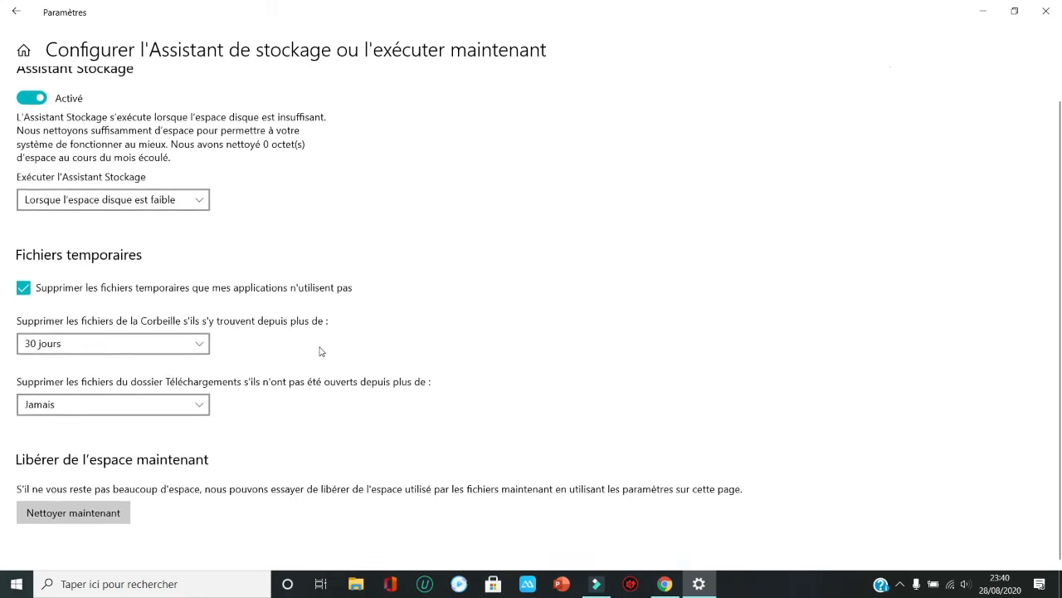
# Set automatic deletion to 14 jours for files in the Corbeille and for unopened files in the Téléchargements folder.
pyautogui.click(206, 348)
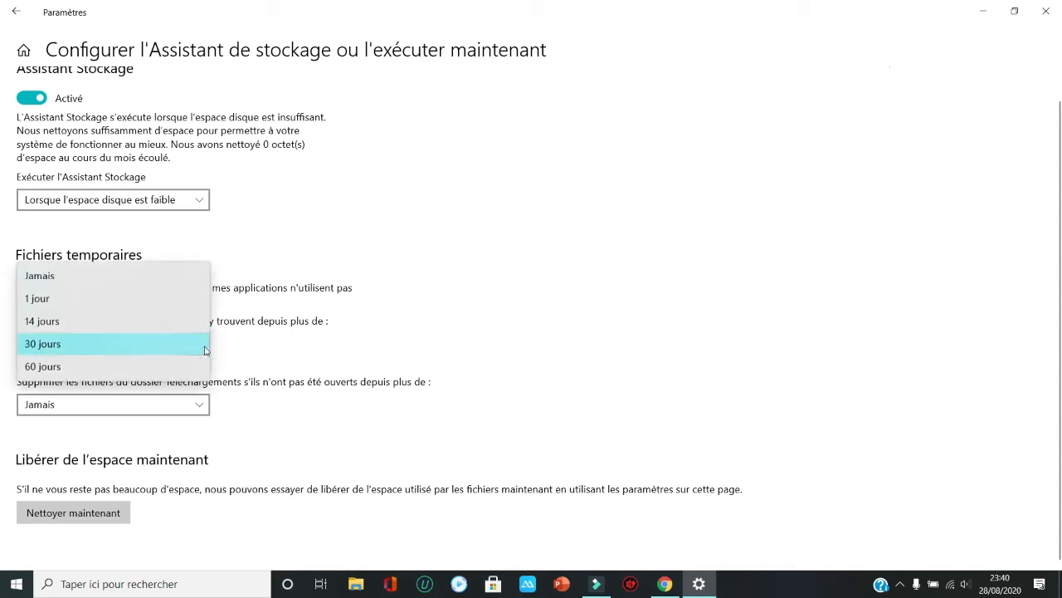
pyautogui.click(58, 324)
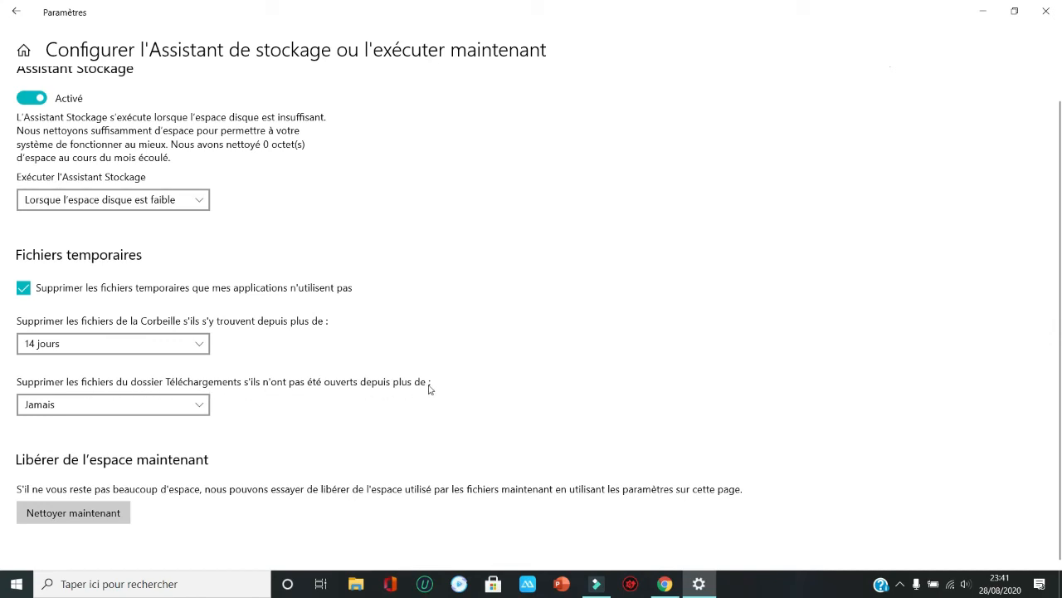
pyautogui.click(208, 402)
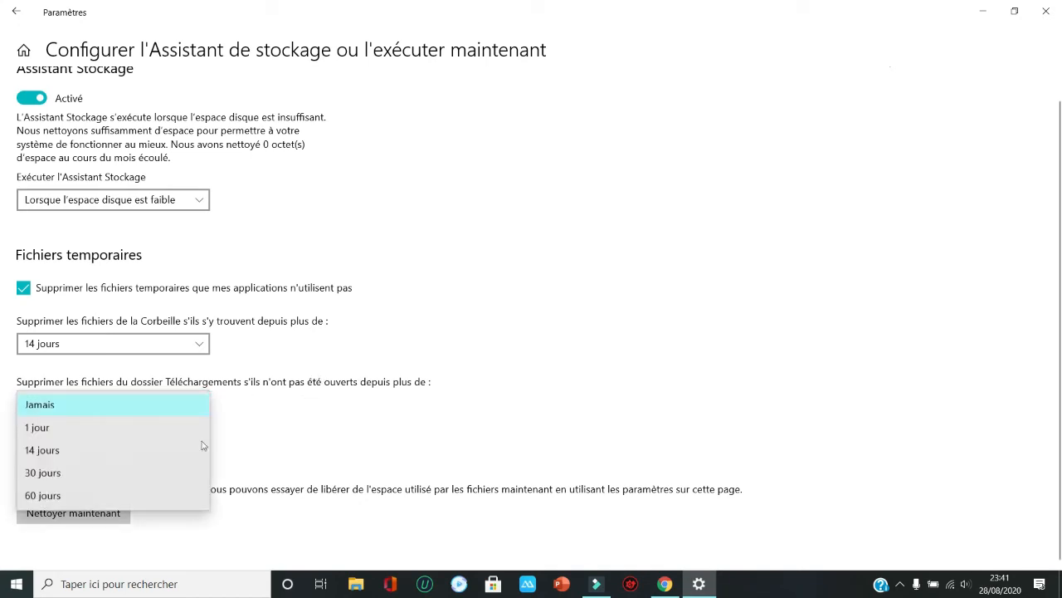
pyautogui.click(58, 457)
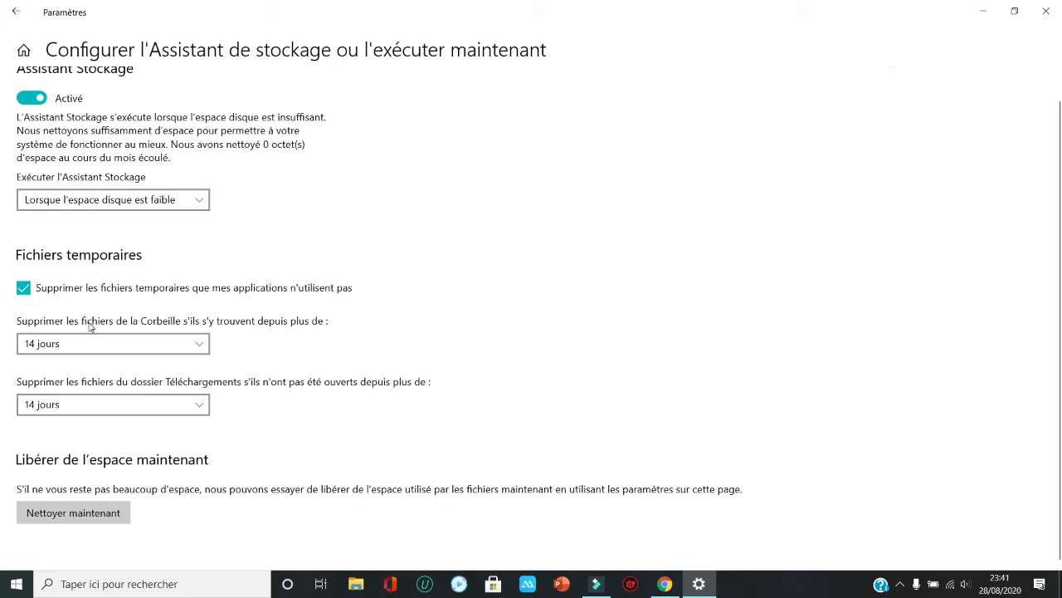
# Run the Assistant de stockage cleanup immediately and return to the Stockage page.
pyautogui.click(112, 520)
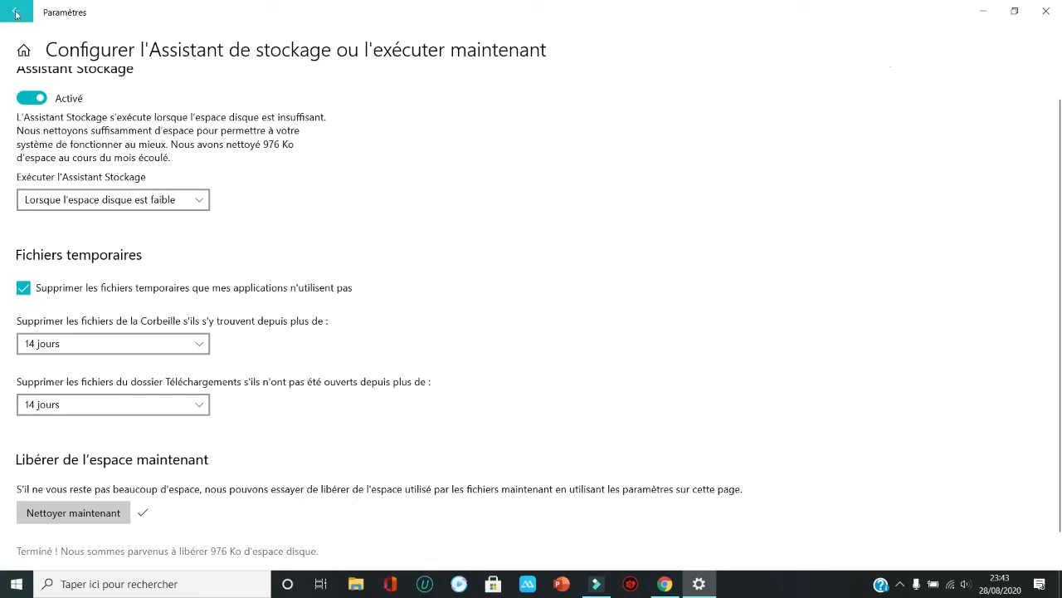
pyautogui.scroll(-1, 368, 303)
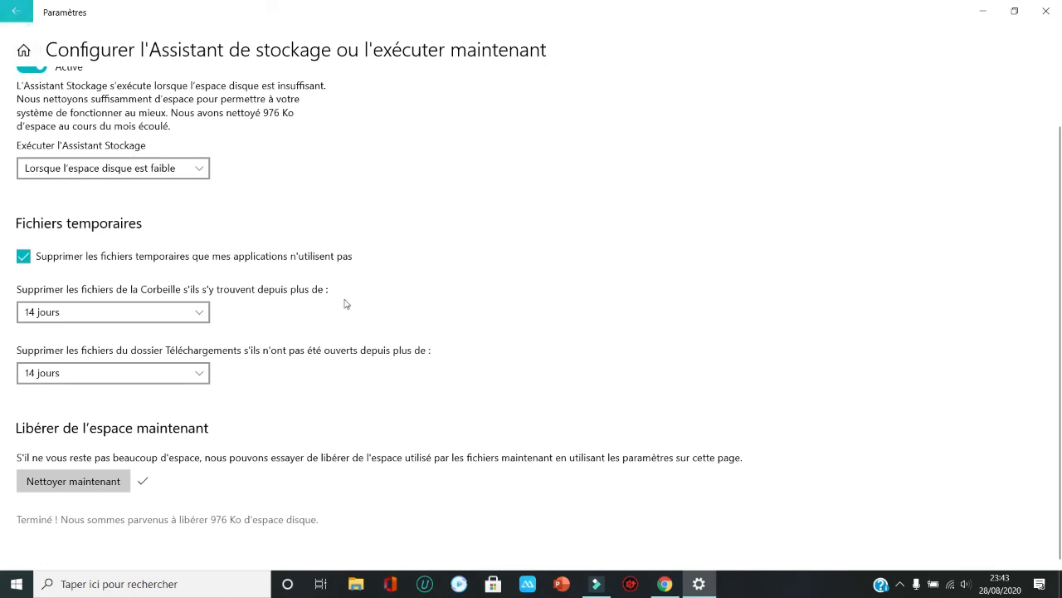
pyautogui.click(16, 11)
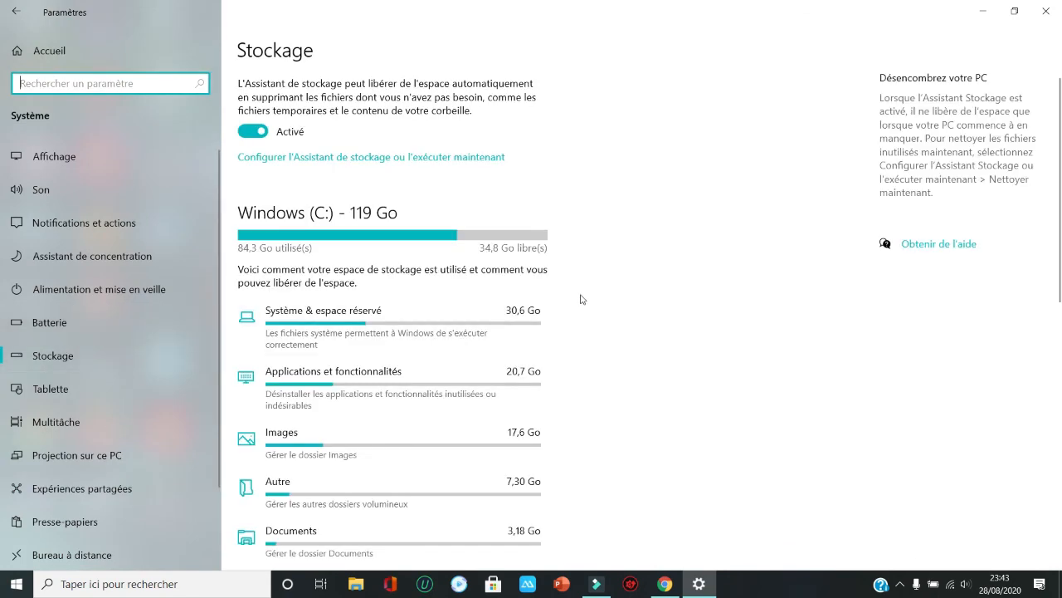
# Open the save-location settings for new content and view the drives offered for new documents and new applications.
pyautogui.scroll(-5, 578, 298)
pyautogui.scroll(-3, 552, 438)
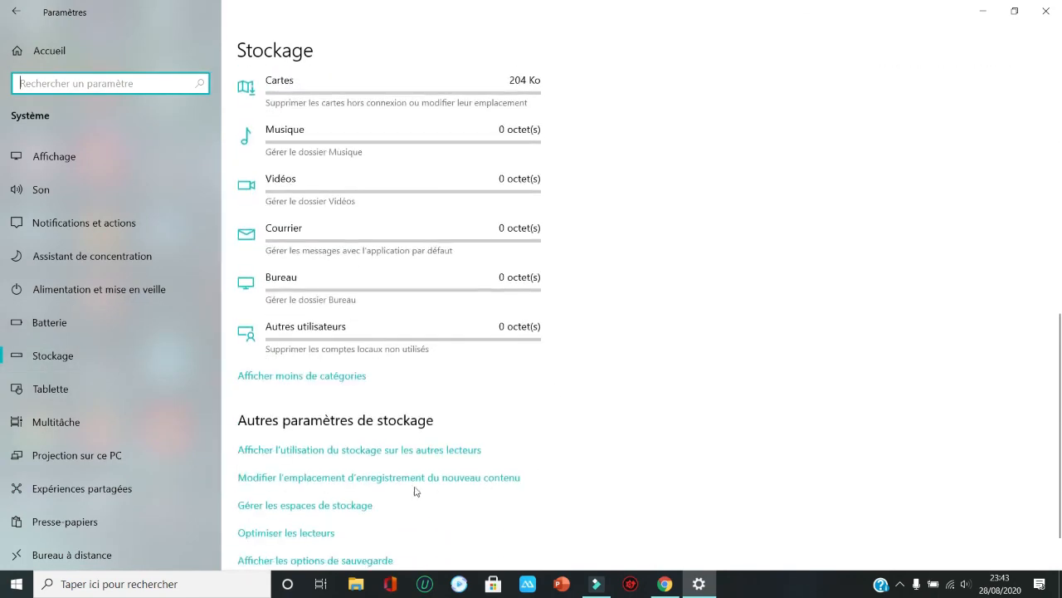
pyautogui.click(372, 481)
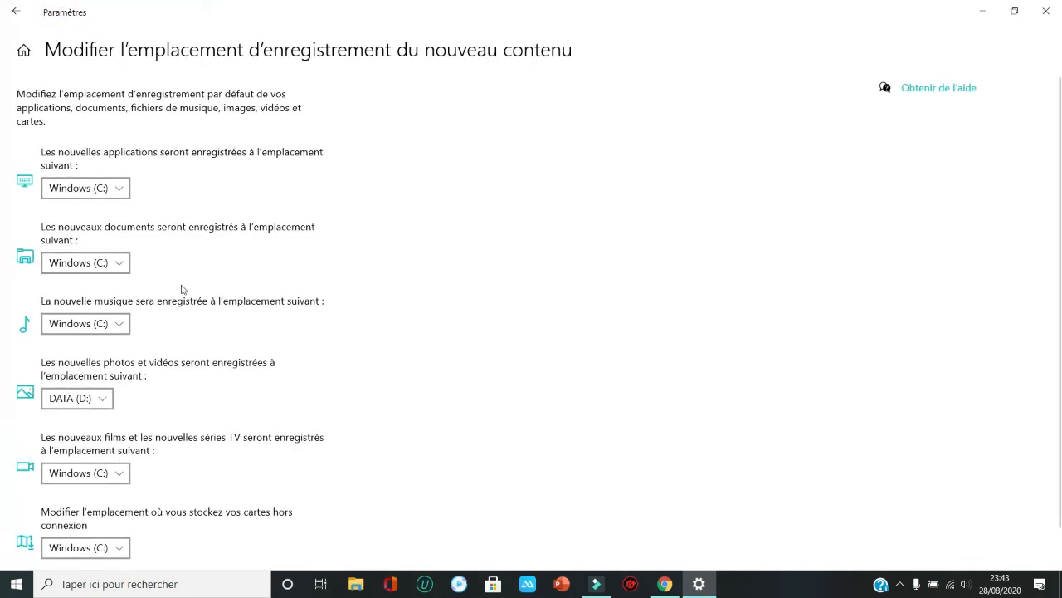
pyautogui.click(120, 270)
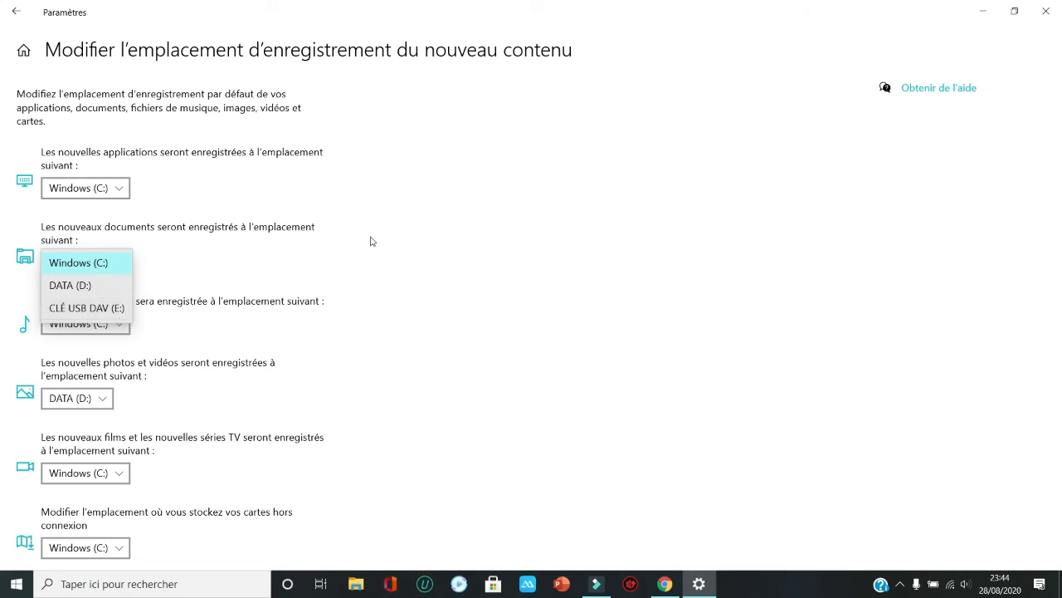
pyautogui.click(126, 187)
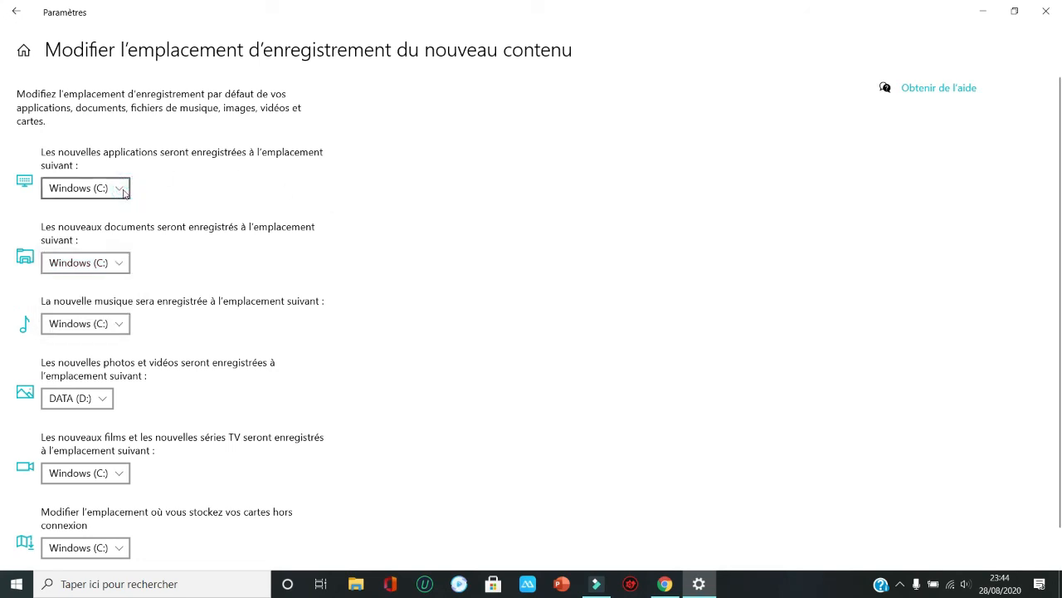
pyautogui.click(123, 191)
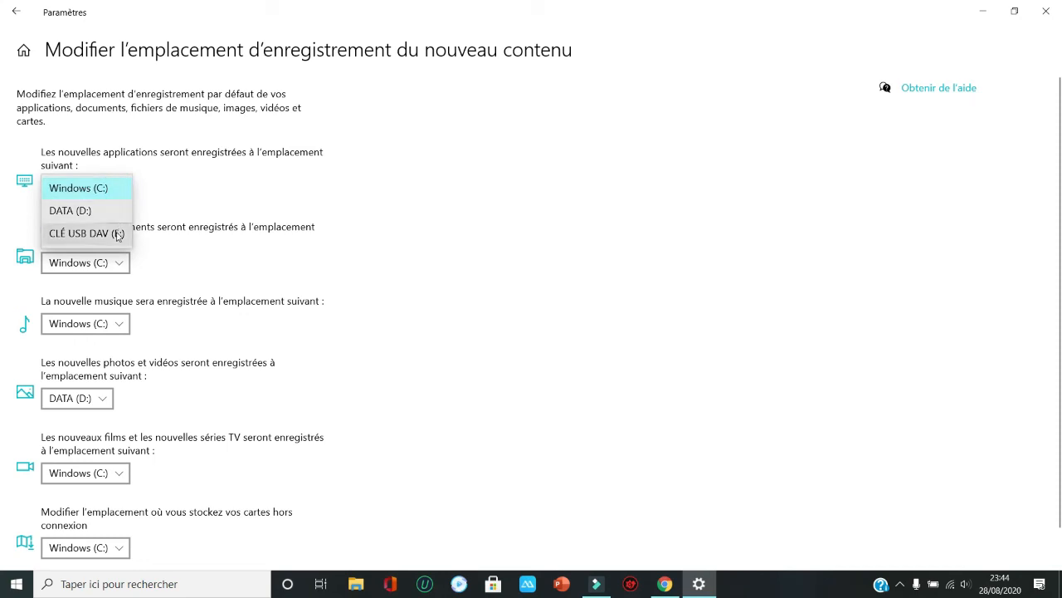